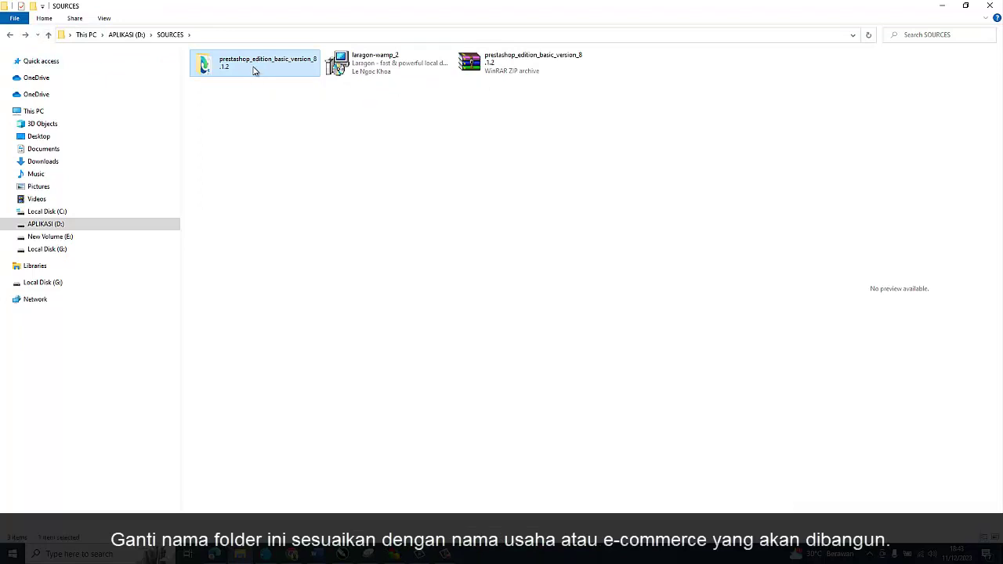
# Step: Rename the extracted prestashop folder to 'qrelisya', redoing a cancelled first attempt
pyautogui.rightClick(253, 70)
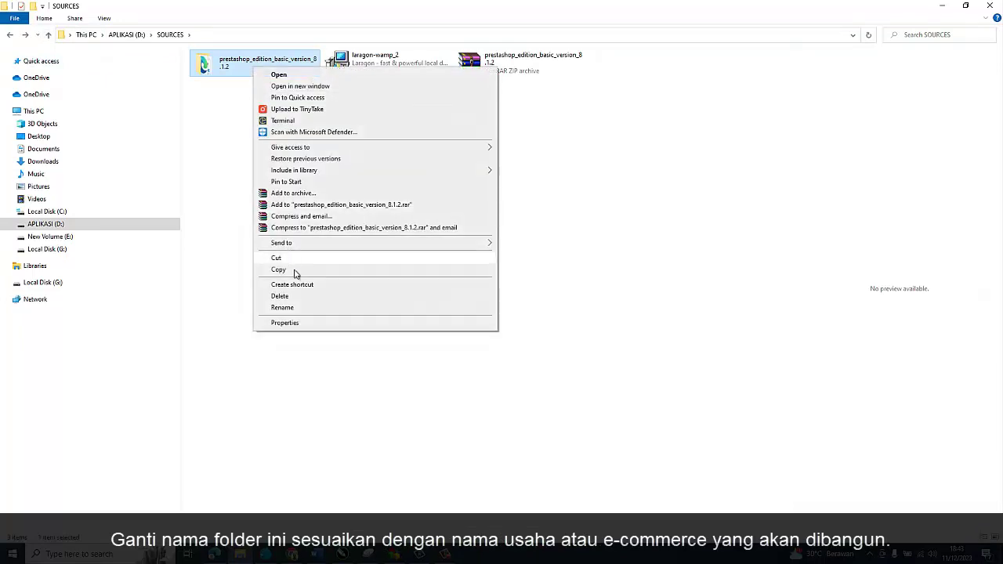
pyautogui.click(306, 307)
pyautogui.write('qrek')
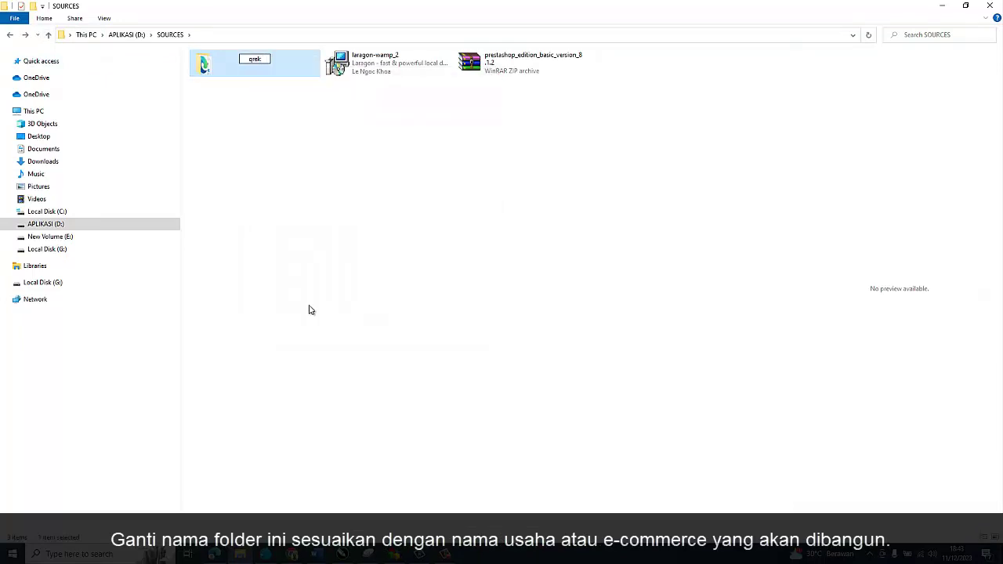
pyautogui.press('Escape')
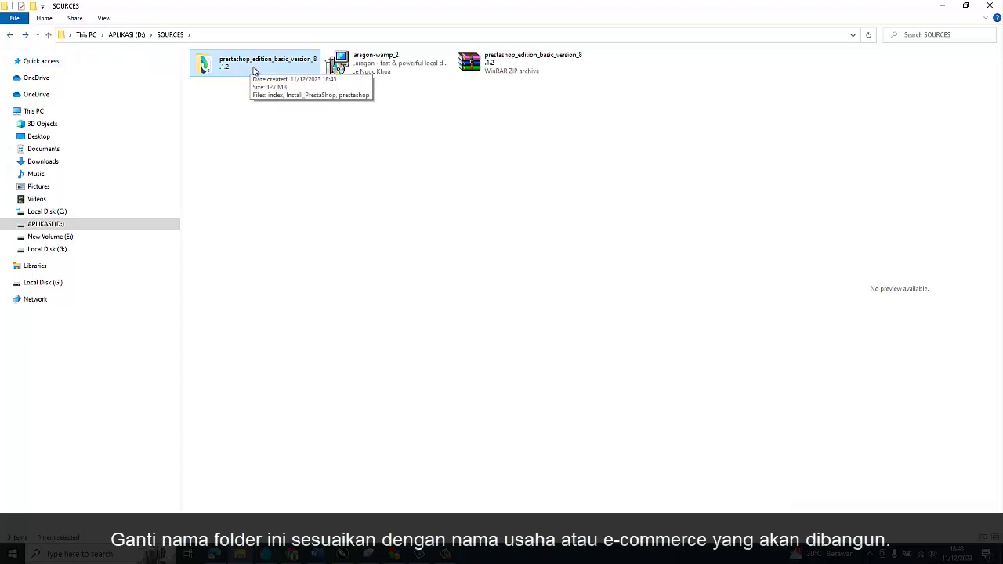
pyautogui.rightClick(253, 71)
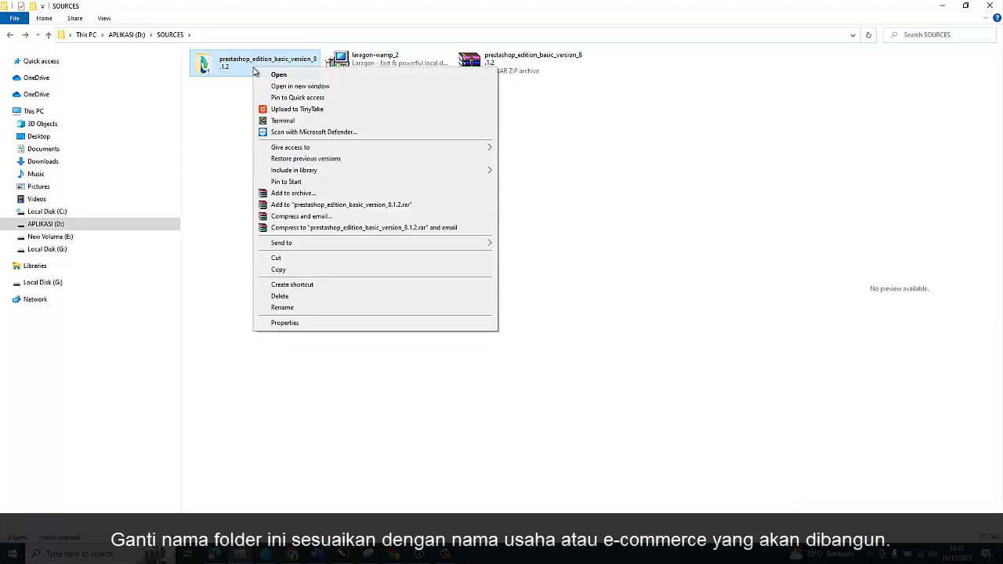
pyautogui.click(298, 312)
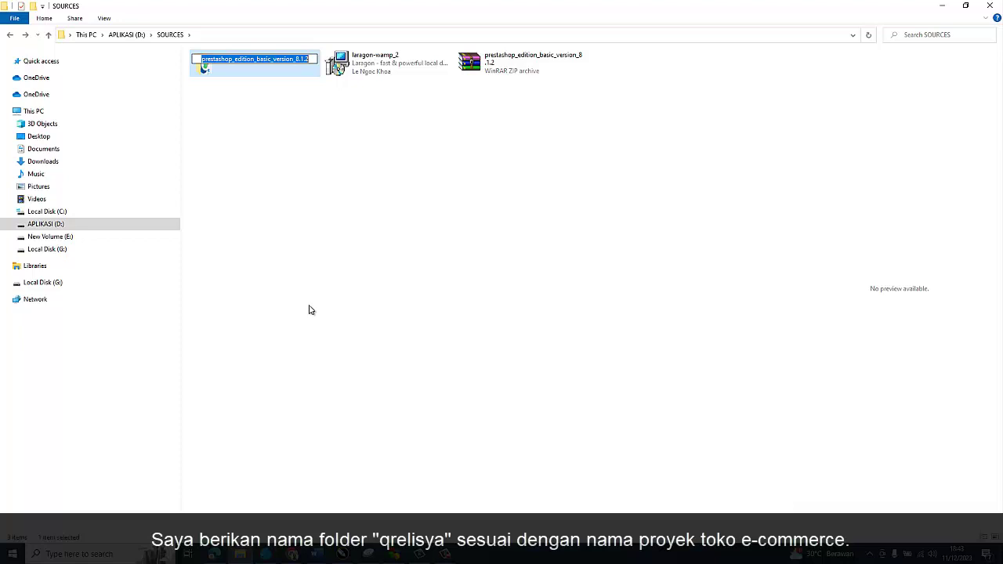
pyautogui.write('qrek')
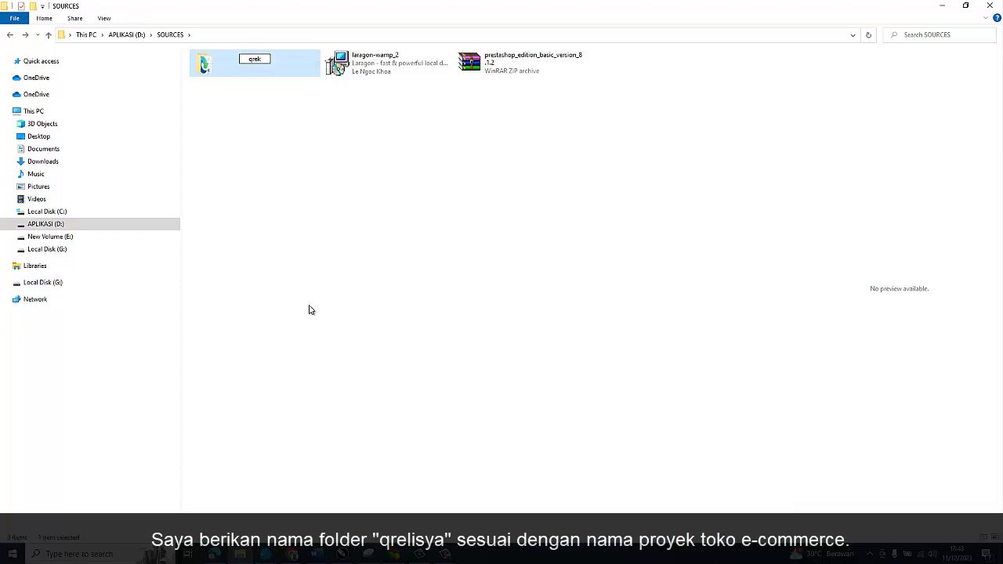
pyautogui.press('BackSpace')
pyautogui.write('lisya')
pyautogui.press('Return')
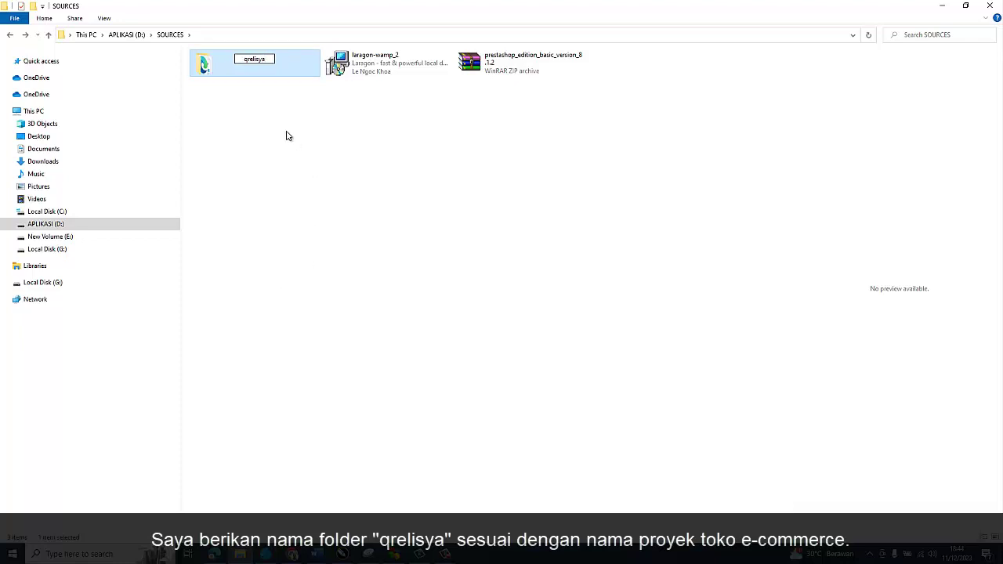
pyautogui.rightClick(223, 70)
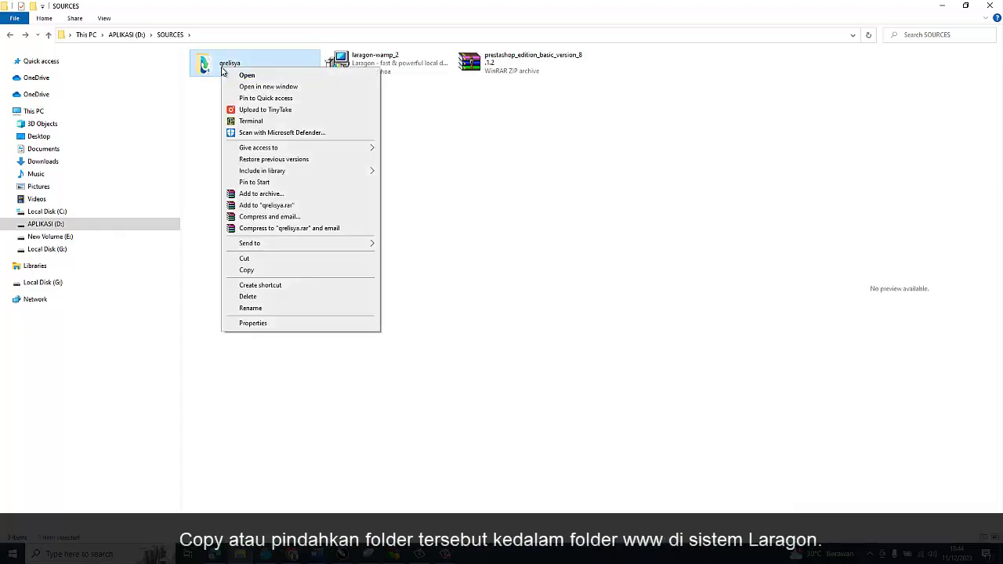
pyautogui.click(247, 270)
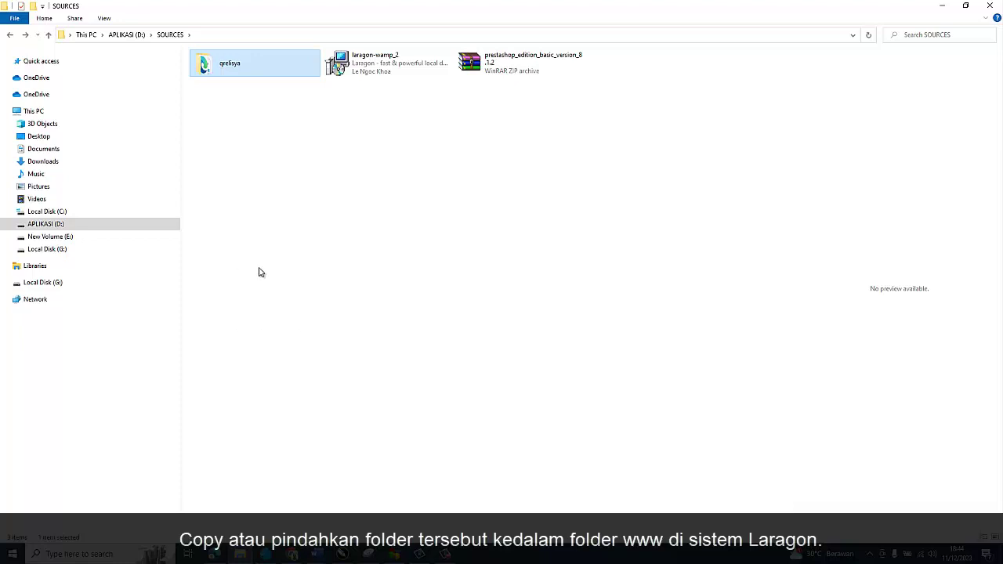
pyautogui.click(119, 228)
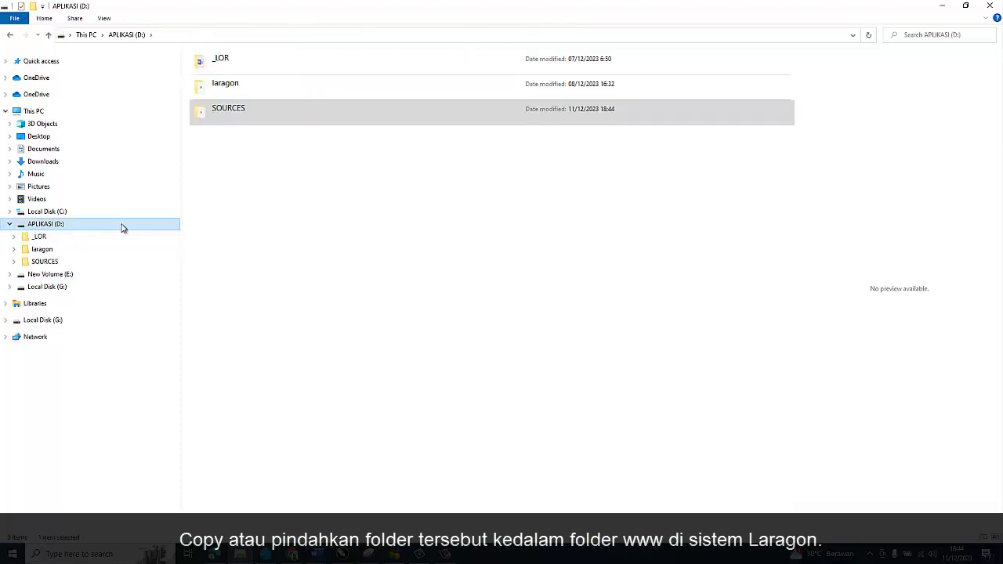
pyautogui.doubleClick(224, 85)
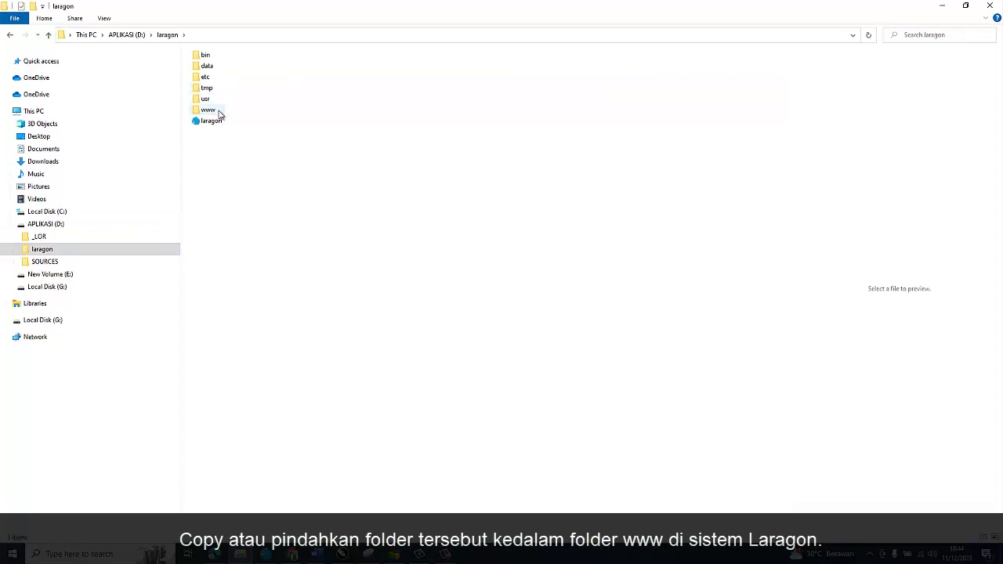
pyautogui.doubleClick(219, 114)
pyautogui.rightClick(220, 112)
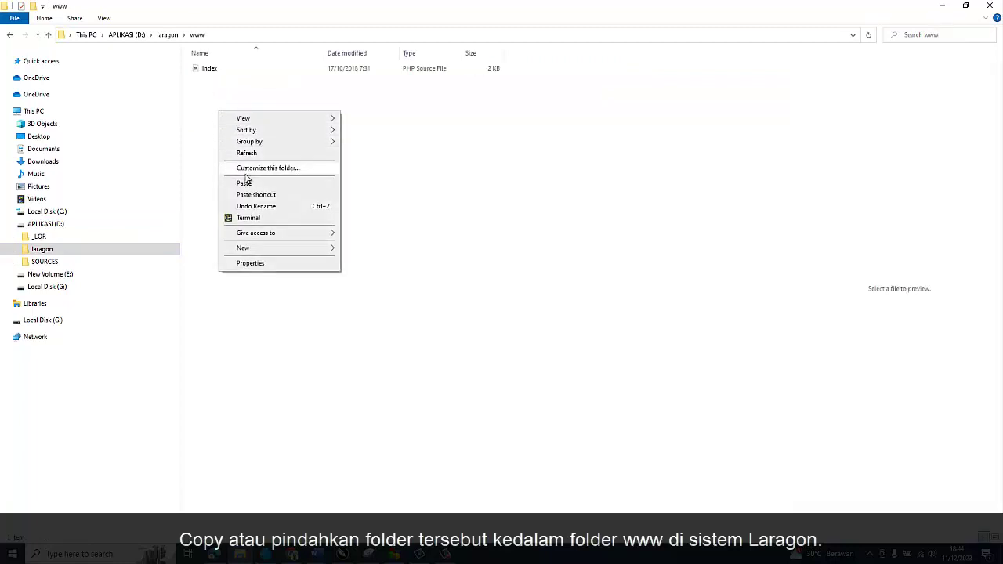
pyautogui.click(245, 182)
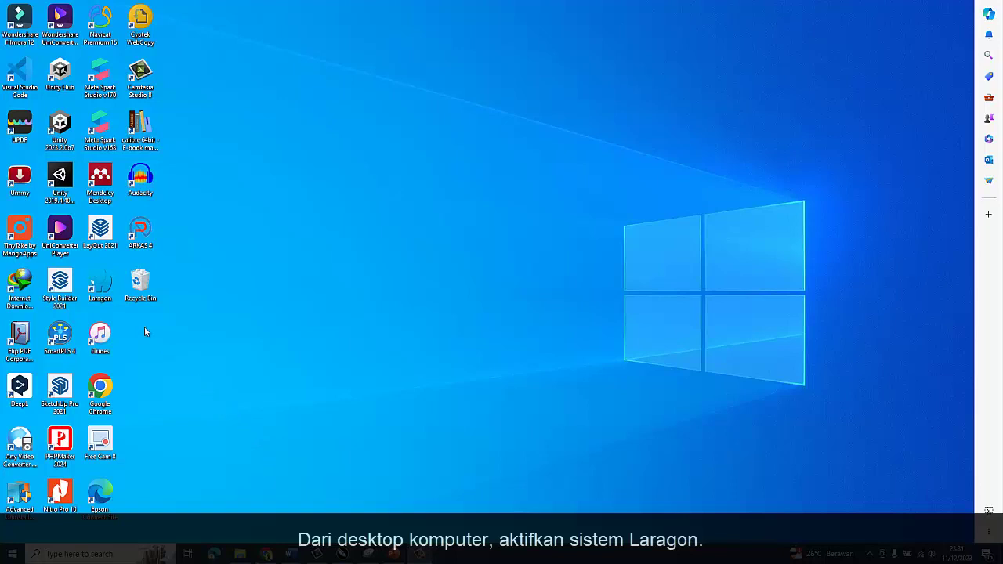
# Step: Launch Laragon, start Apache and MySQL, and open phpMyAdmin from the MySQL menu
pyautogui.doubleClick(90, 286)
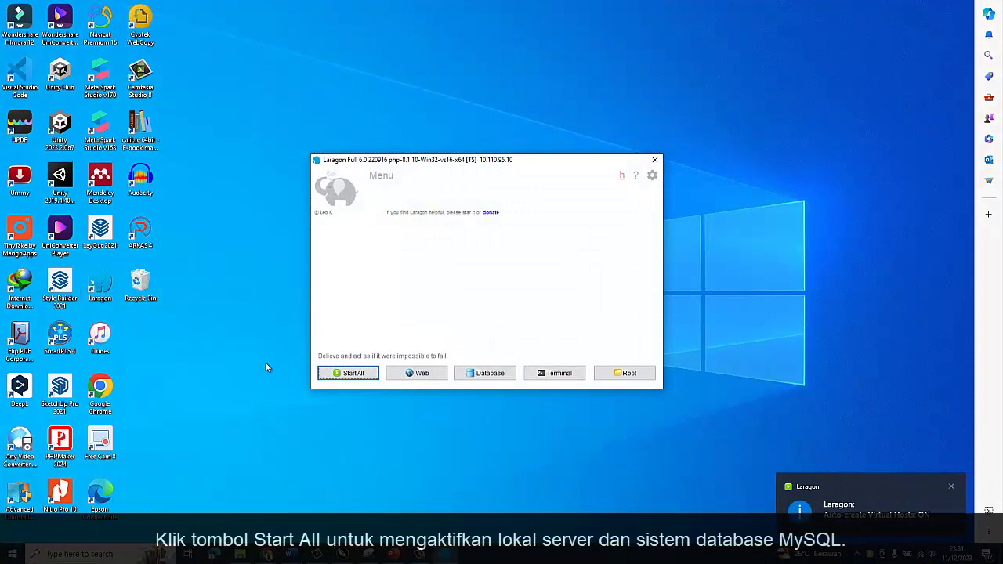
pyautogui.click(345, 375)
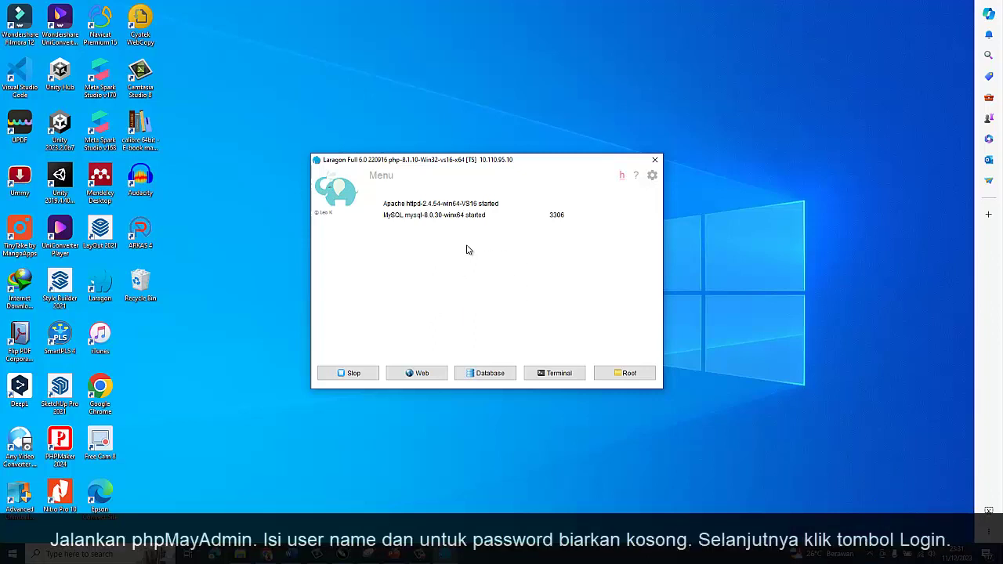
pyautogui.rightClick(467, 249)
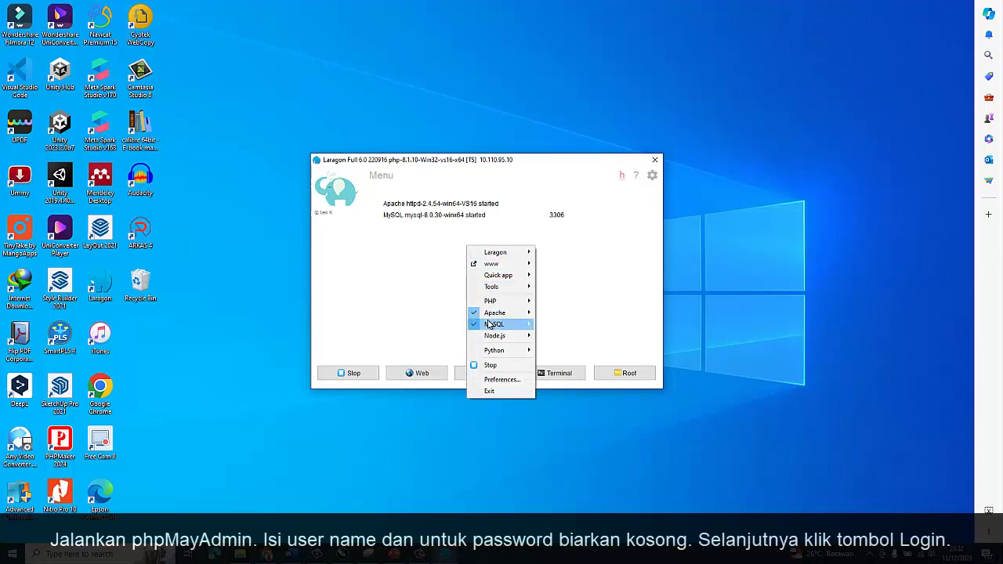
pyautogui.moveTo(494, 323)
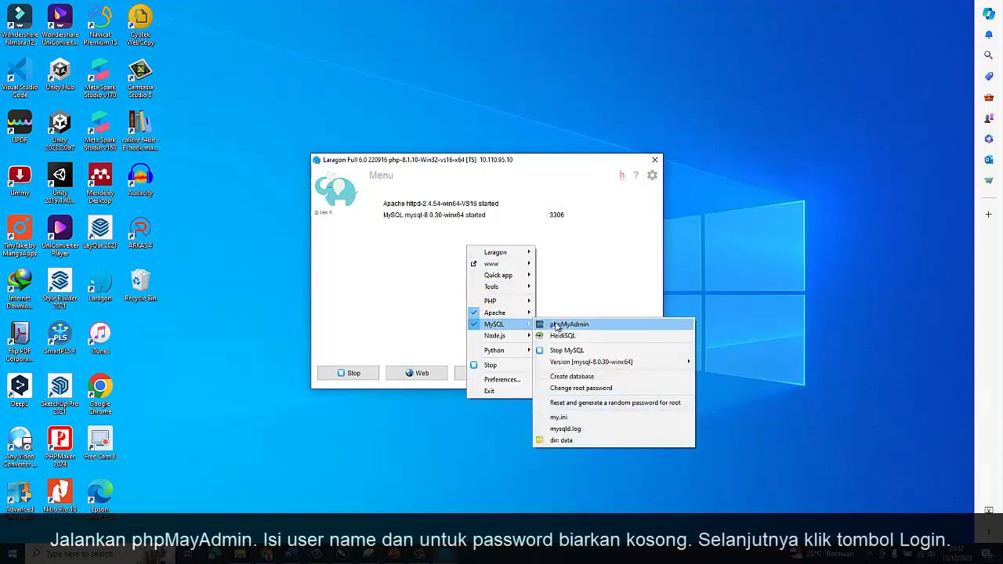
pyautogui.click(558, 325)
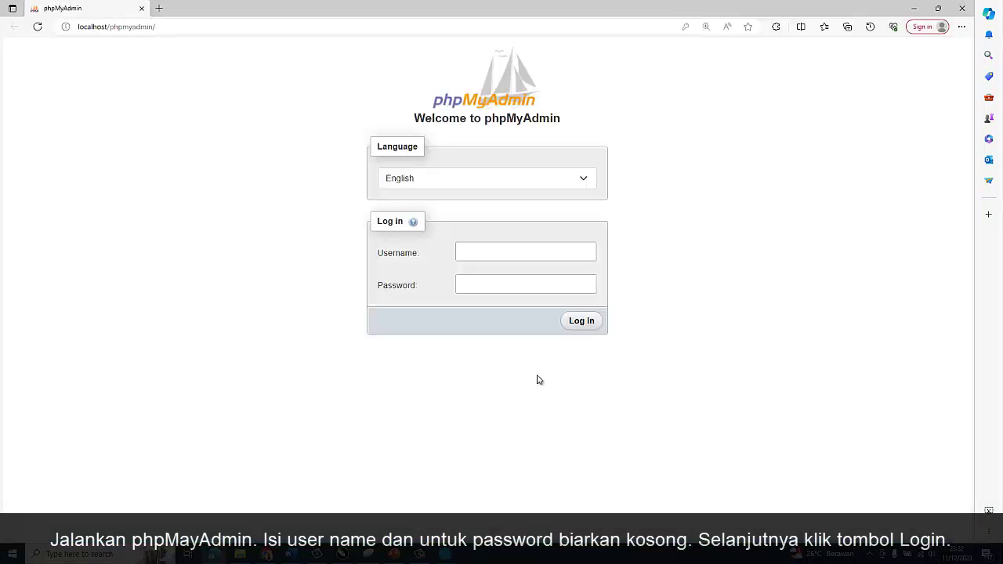
# Step: Log in to phpMyAdmin as user root with an empty password
pyautogui.click(487, 250)
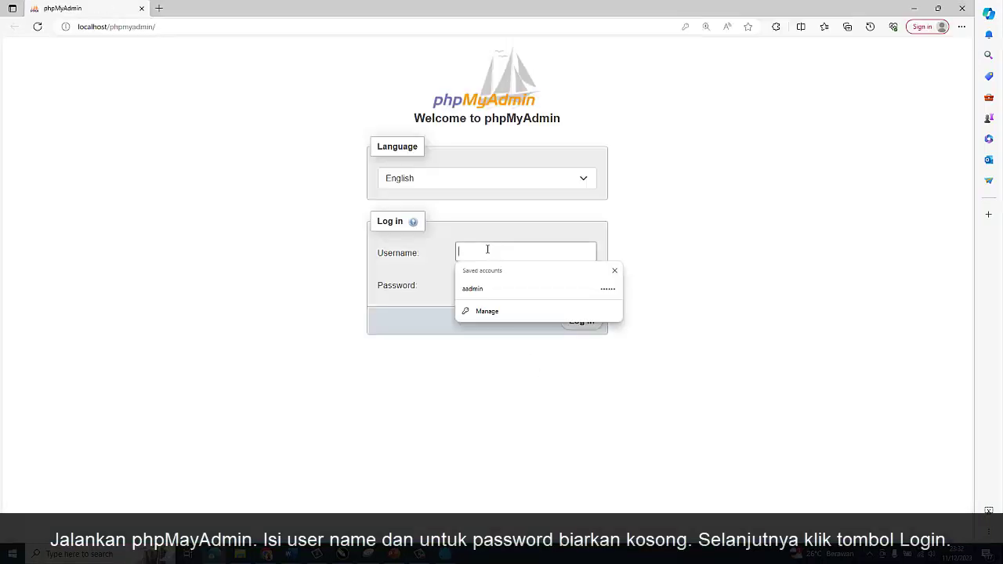
pyautogui.write('root')
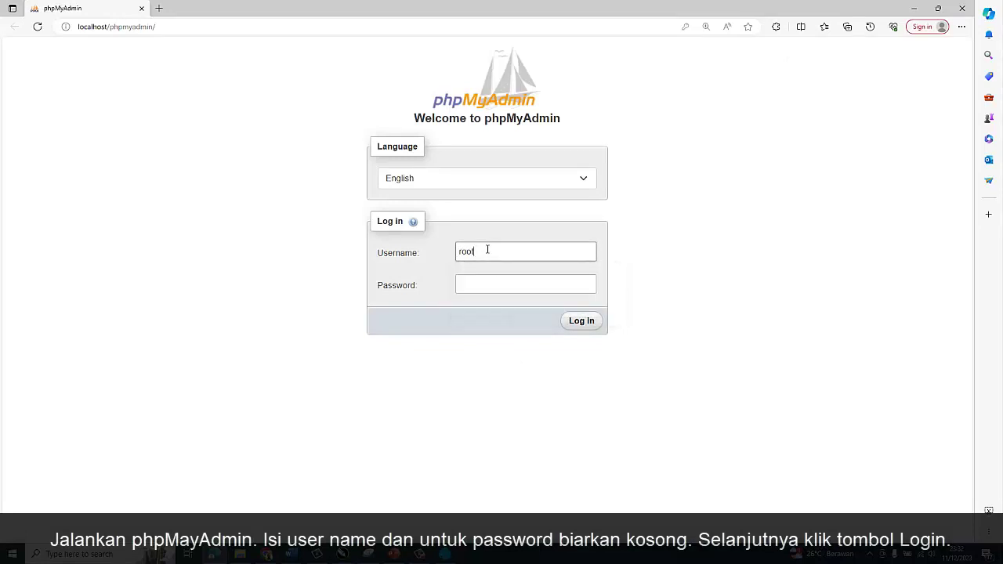
pyautogui.press('Tab')
pyautogui.click(567, 325)
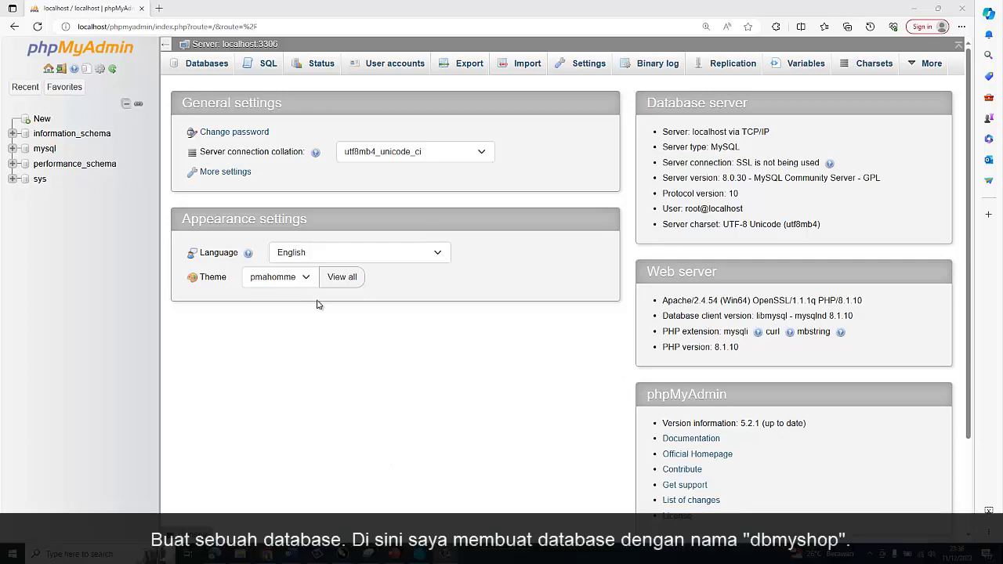
# Step: Create the empty database 'dbmyshop' from the Databases tab, then close the browser
pyautogui.click(196, 64)
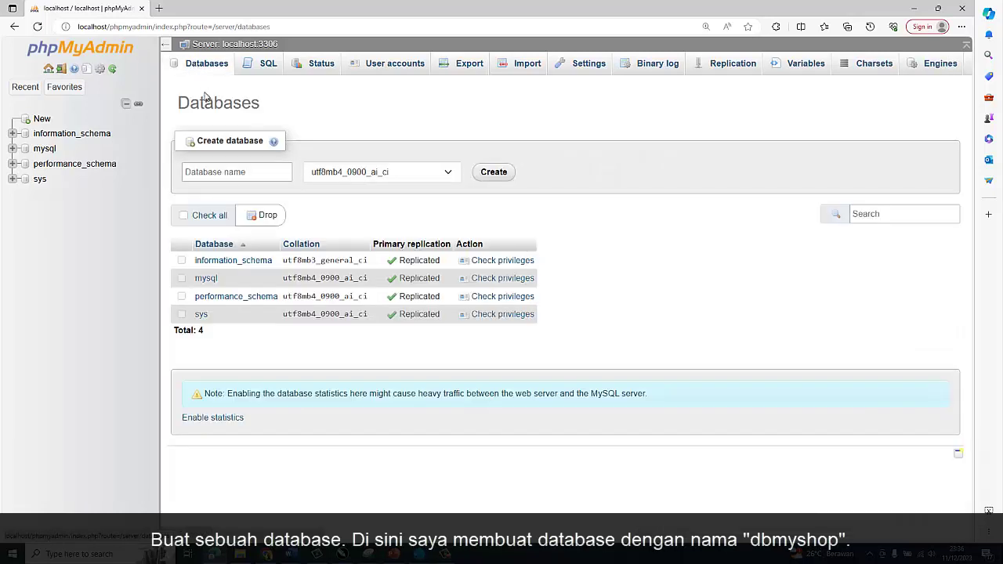
pyautogui.click(252, 174)
pyautogui.write('dbmyshop')
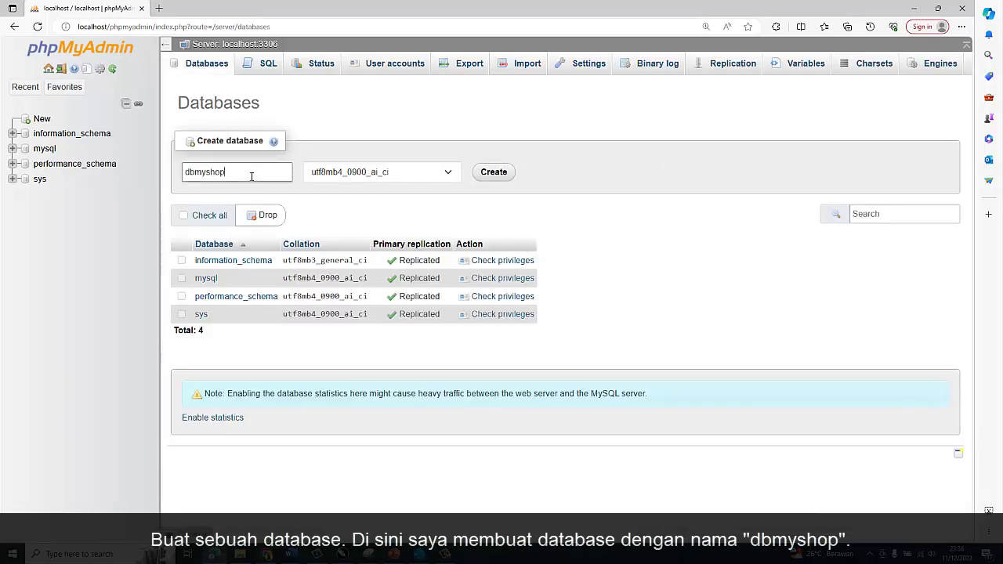
pyautogui.doubleClick(251, 176)
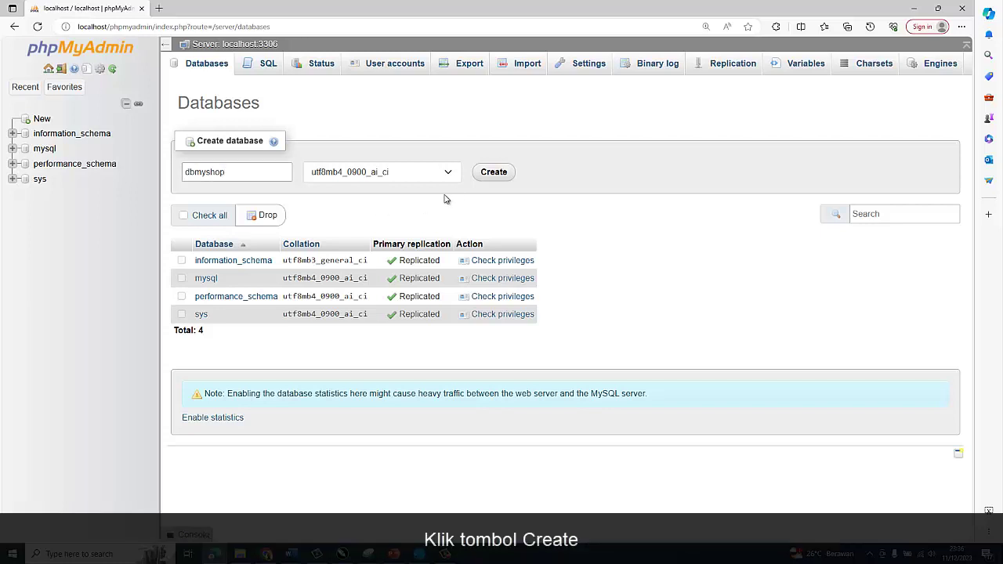
pyautogui.click(483, 179)
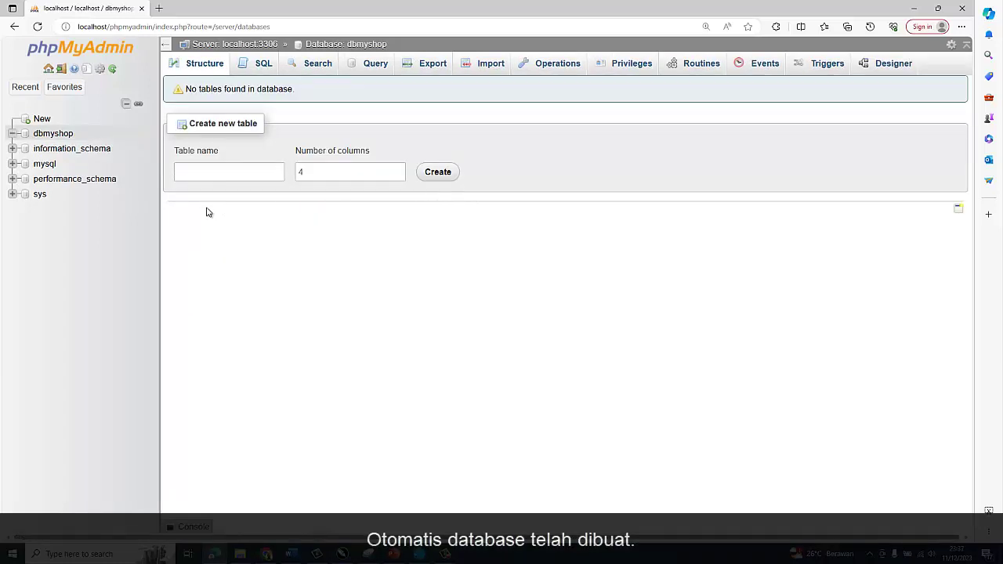
pyautogui.click(85, 135)
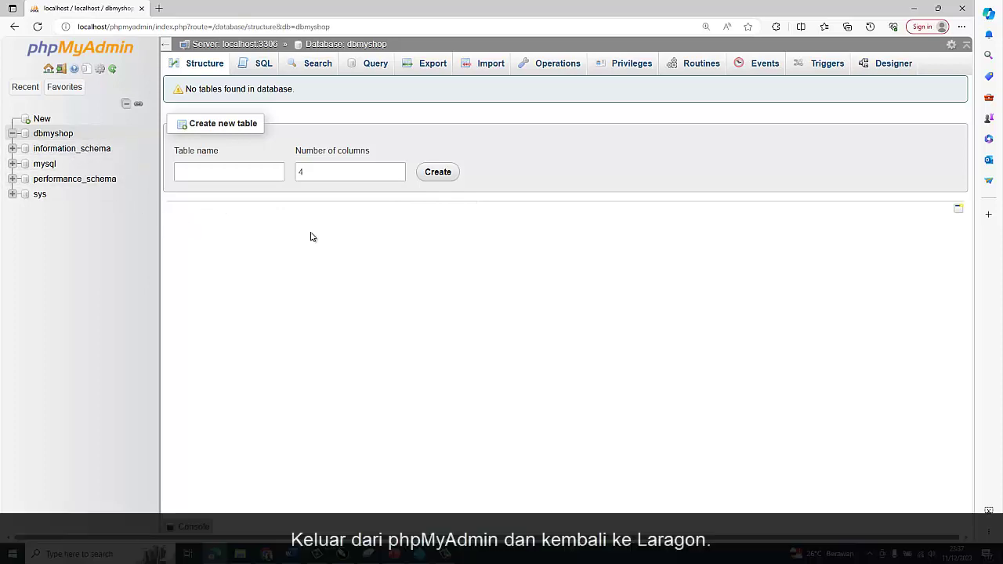
pyautogui.click(963, 8)
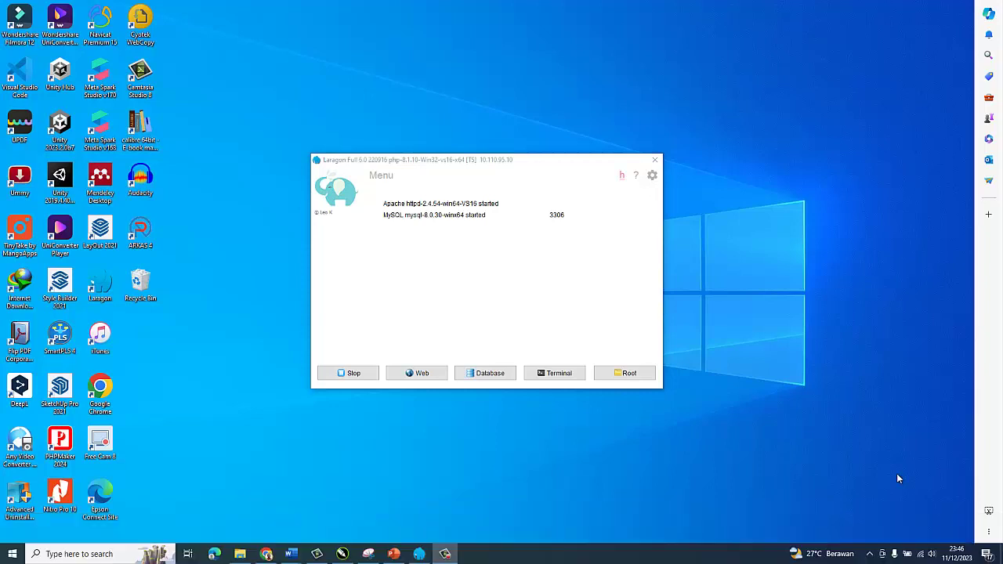
# Step: Open the qrelisya site from Laragon's www menu
pyautogui.rightClick(444, 251)
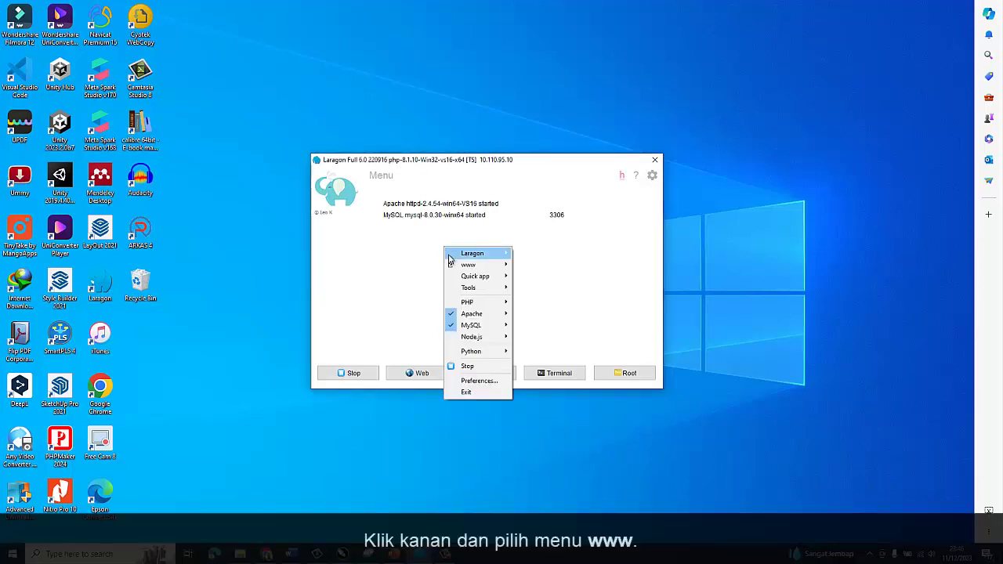
pyautogui.moveTo(455, 269)
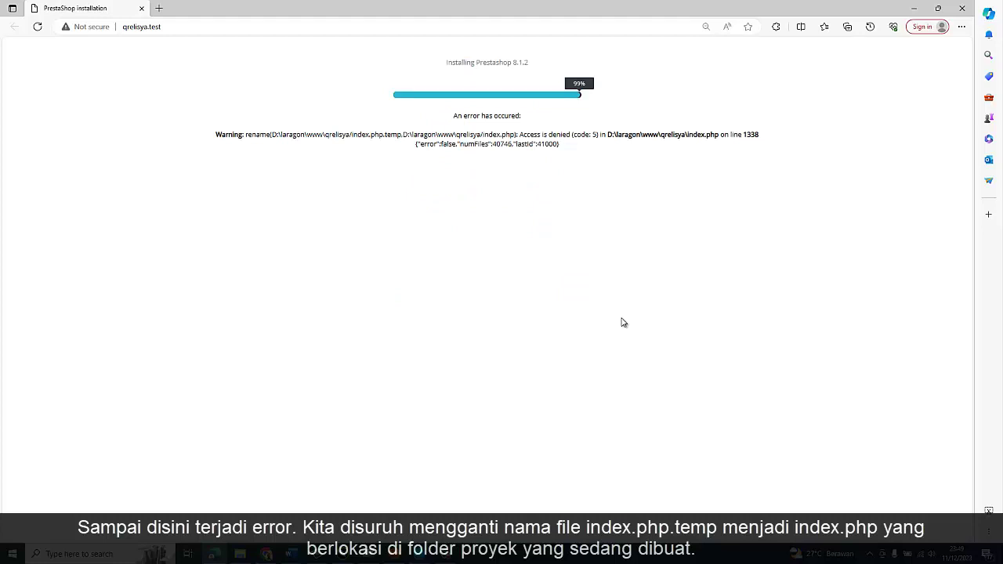
# Step: Zoom the installer page to read the index.php error, then switch back to Laragon
pyautogui.hotkey('ctrl', '+')
pyautogui.hotkey('ctrl', '+')
pyautogui.hotkey('ctrl', '+')
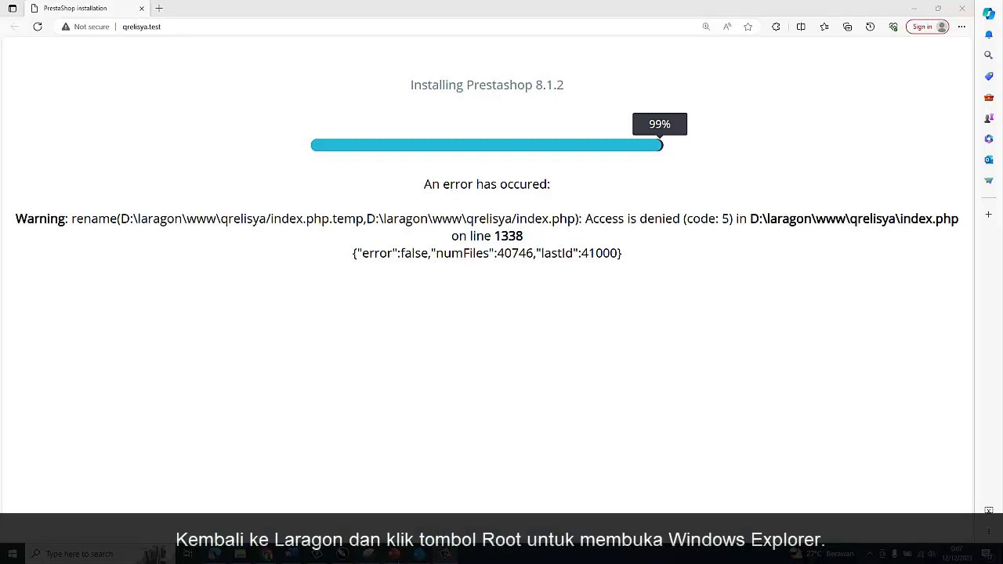
pyautogui.hotkey('alt', 'Tab')
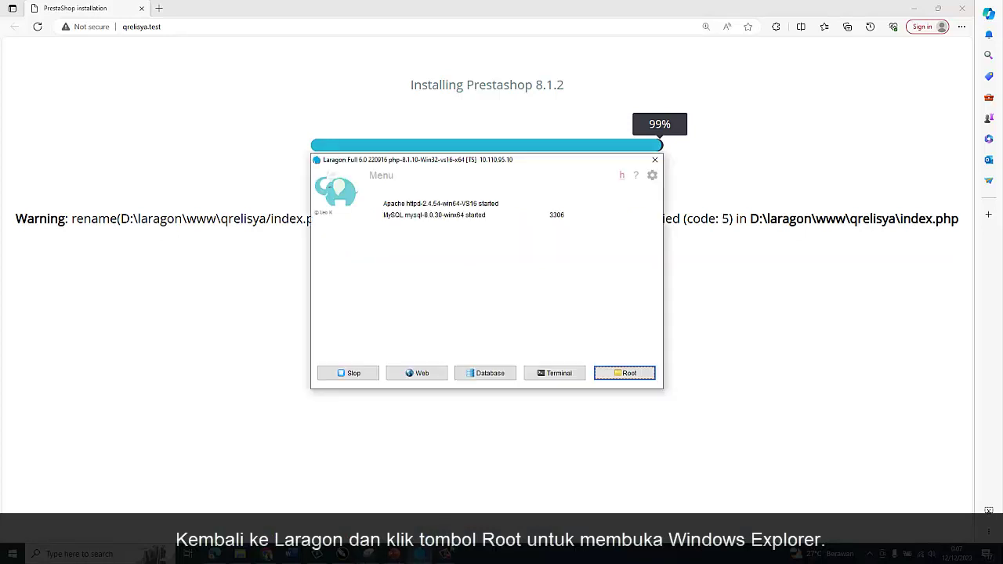
# Step: Rename index.php.temp to index.php in the qrelisya root folder, accepting the extension change, then close Explorer
pyautogui.click(610, 375)
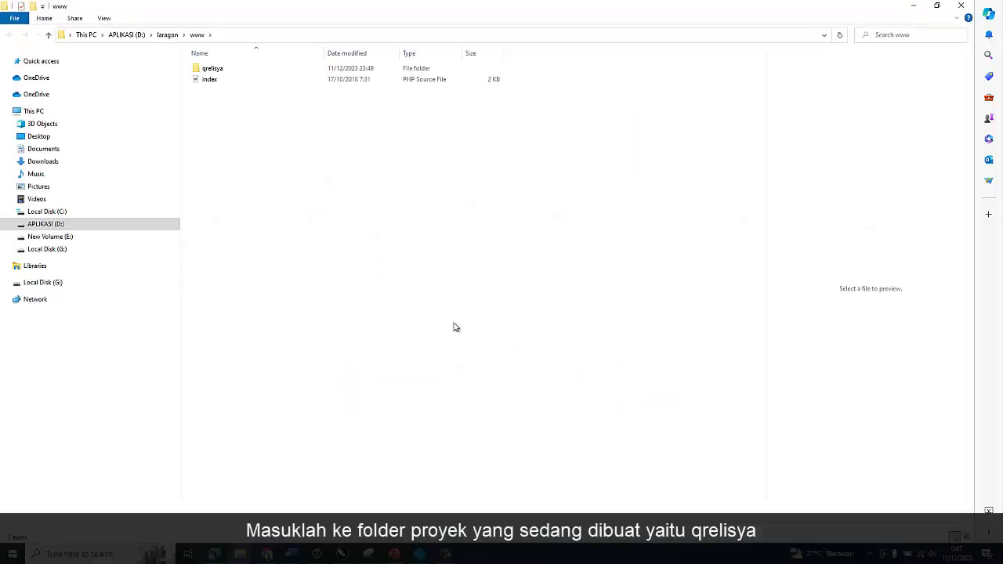
pyautogui.doubleClick(214, 69)
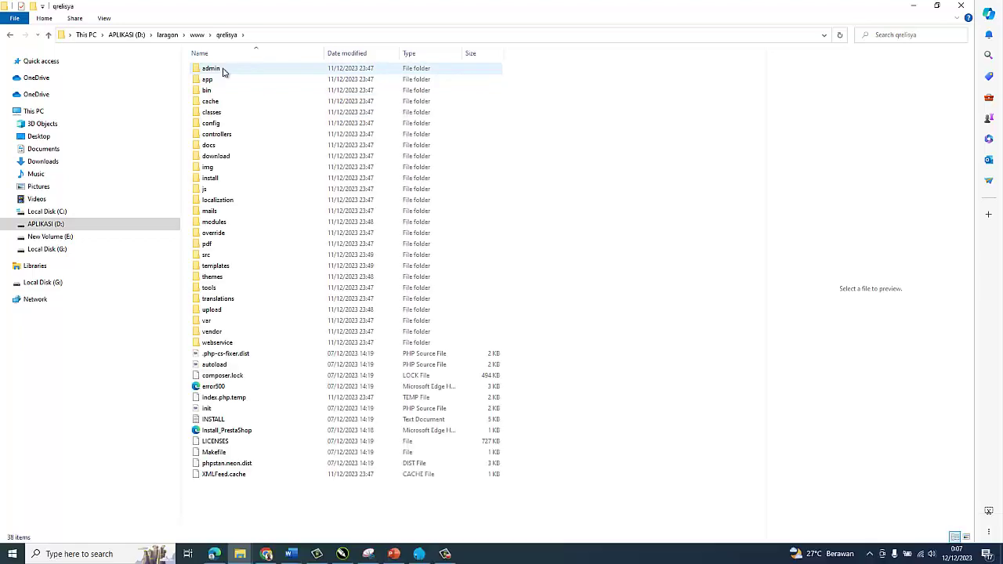
pyautogui.rightClick(237, 399)
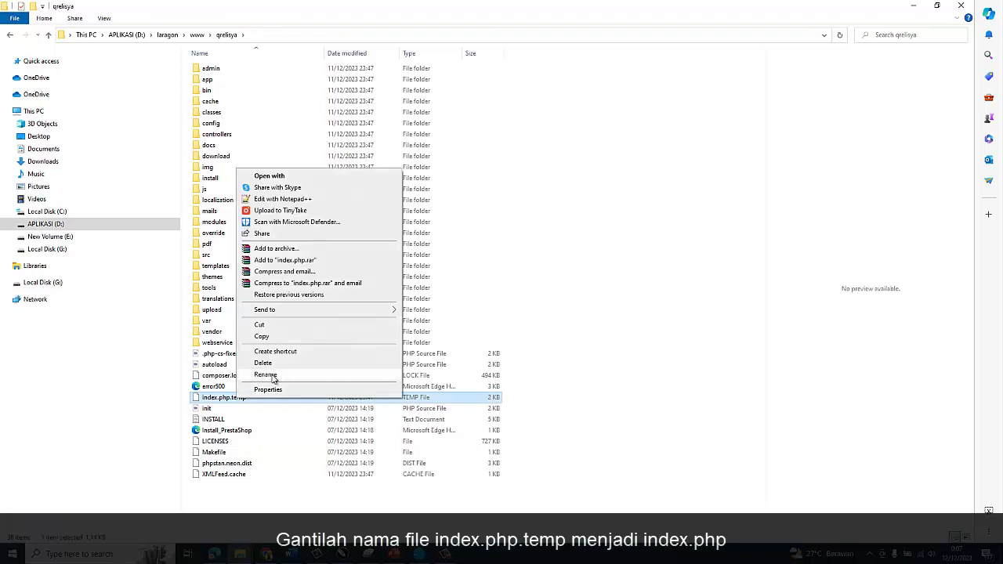
pyautogui.click(271, 376)
pyautogui.click(228, 399)
pyautogui.press('Delete')
pyautogui.press('Delete')
pyautogui.press('Delete')
pyautogui.press('Delete')
pyautogui.press('Delete')
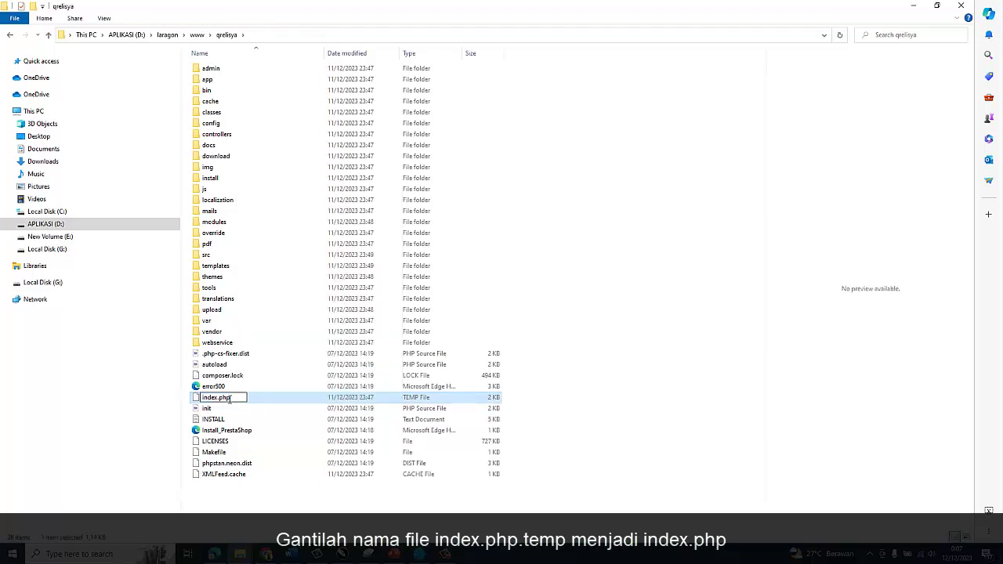
pyautogui.press('Return')
pyautogui.click(538, 281)
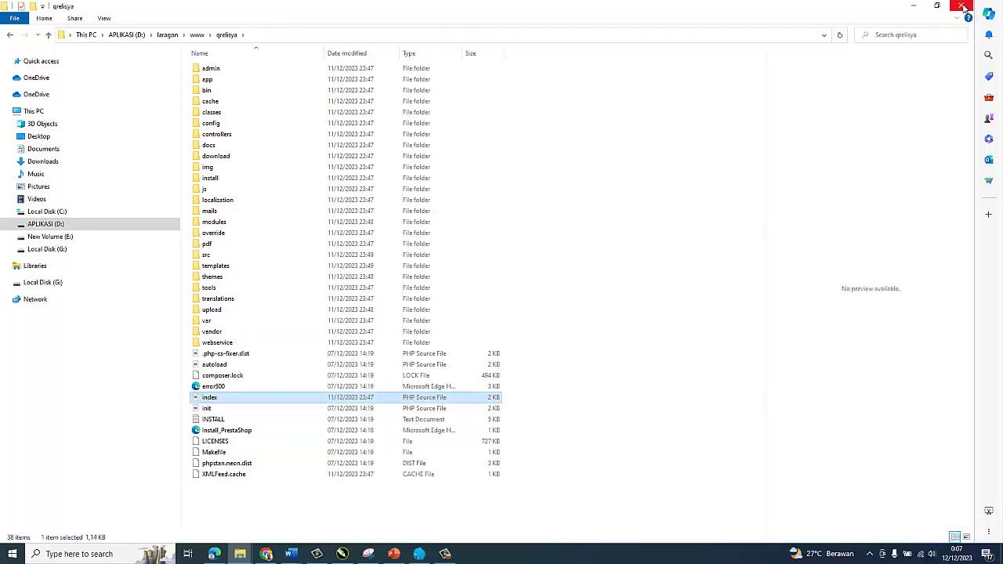
pyautogui.click(964, 6)
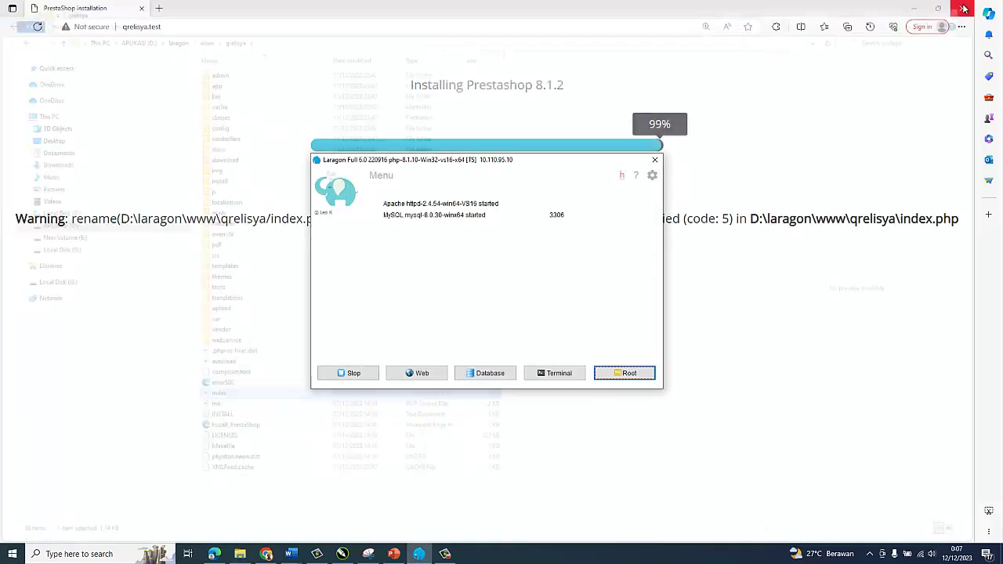
# Step: Bring the browser forward and reload qrelisya.test to load the installer's language step
pyautogui.click(922, 43)
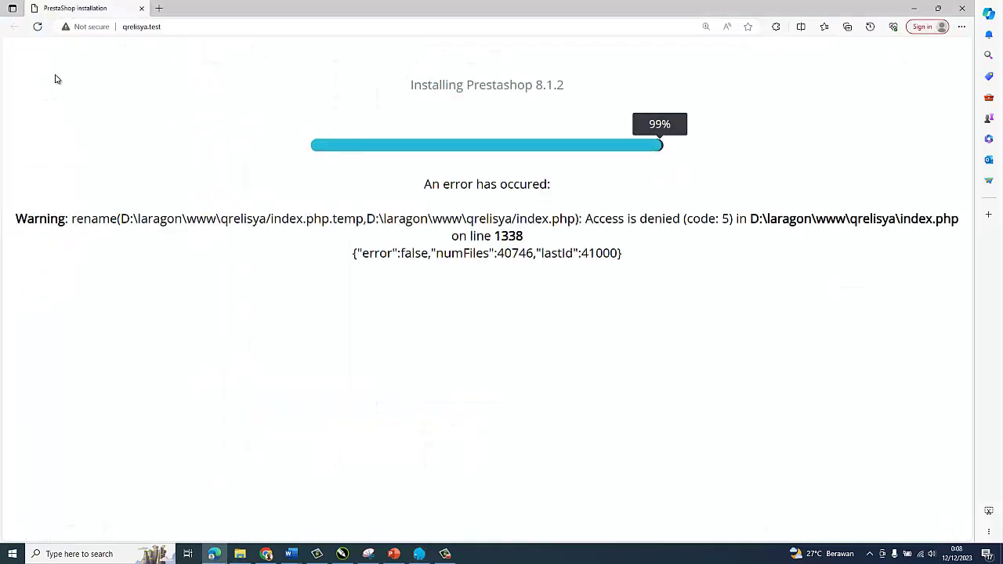
pyautogui.click(36, 28)
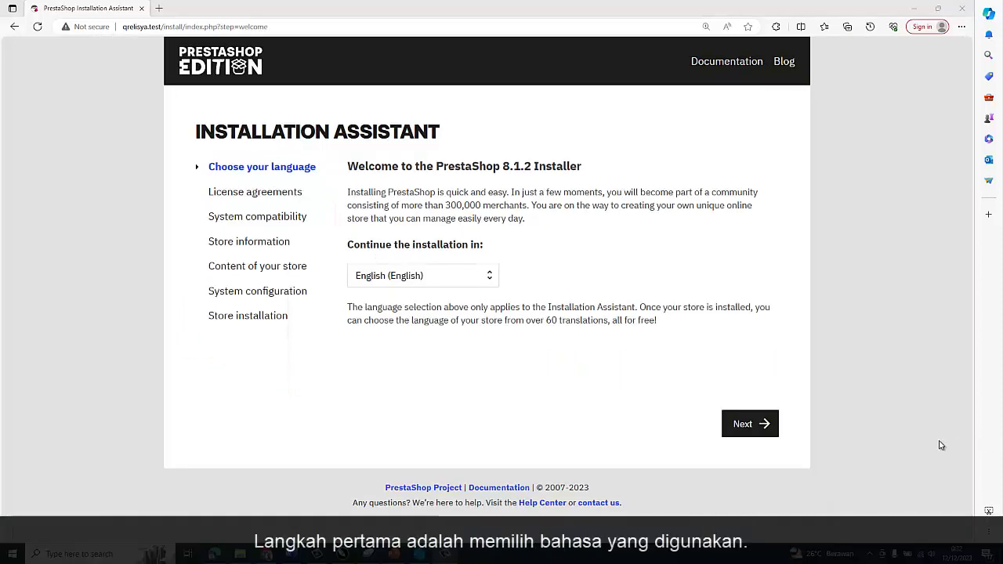
# Step: Keep English as the installer language after briefly picking Indonesian, and go to License agreements
pyautogui.click(489, 278)
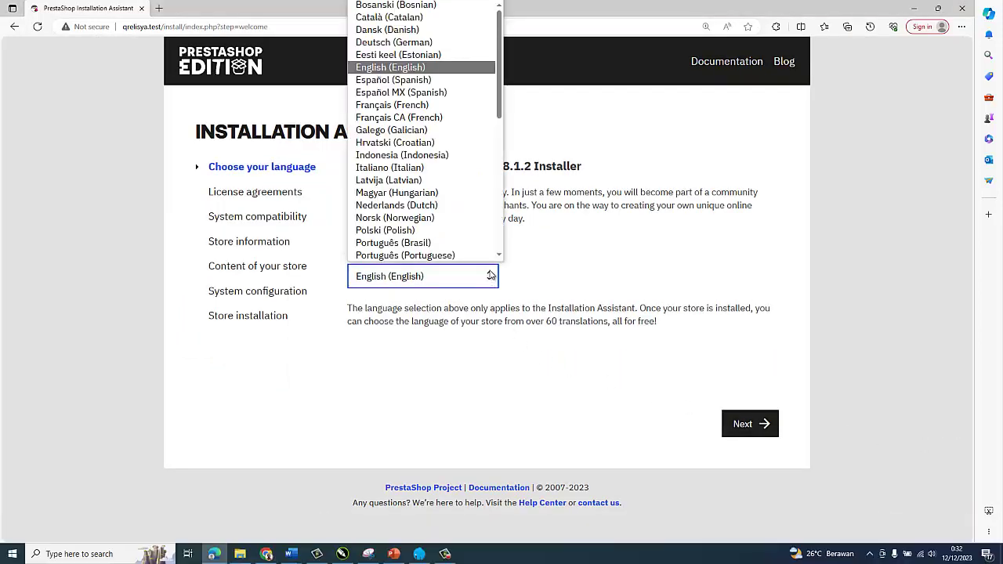
pyautogui.scroll(-5, 482, 181)
pyautogui.scroll(-3, 478, 196)
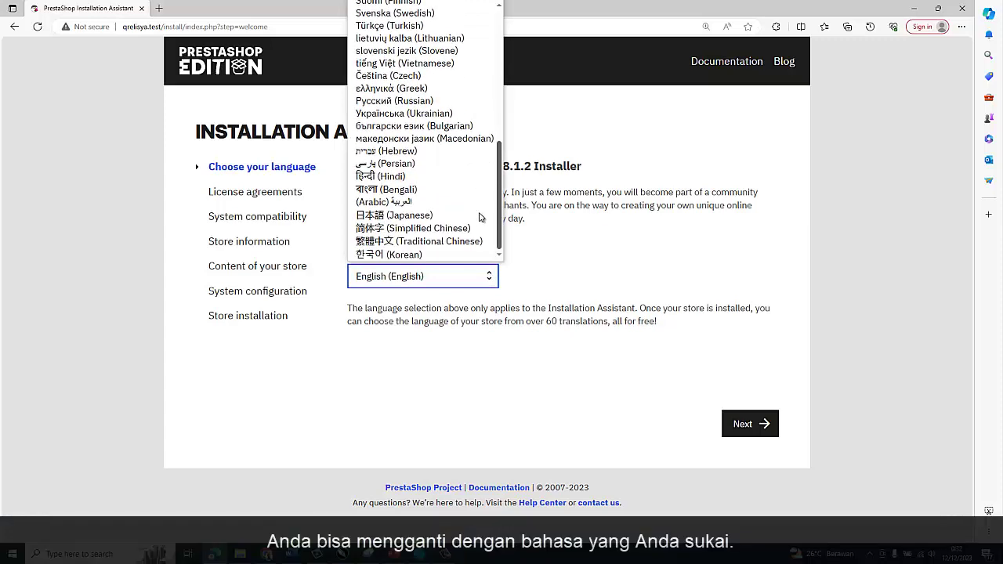
pyautogui.scroll(4, 478, 204)
pyautogui.scroll(5, 488, 167)
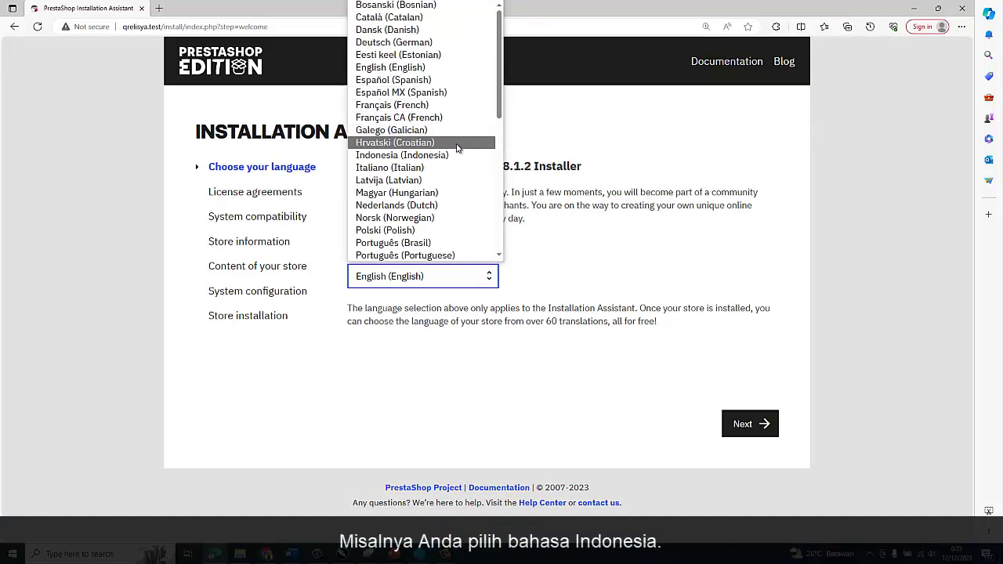
pyautogui.click(455, 156)
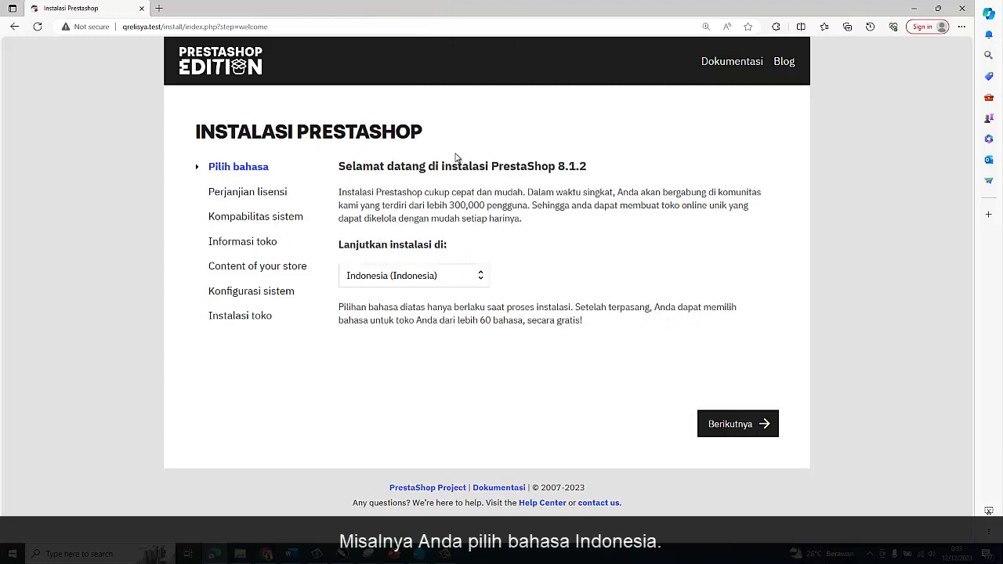
pyautogui.click(476, 268)
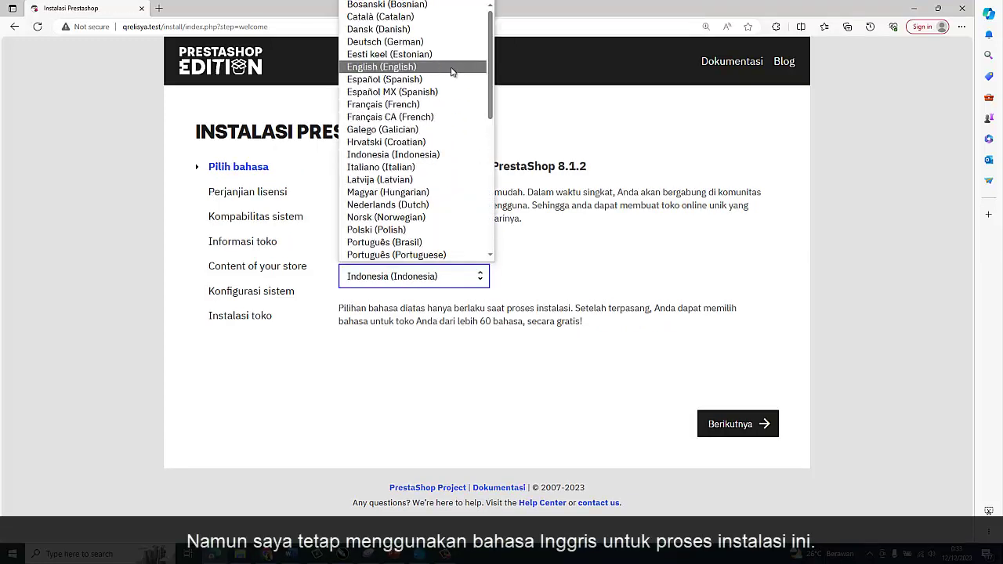
pyautogui.click(452, 67)
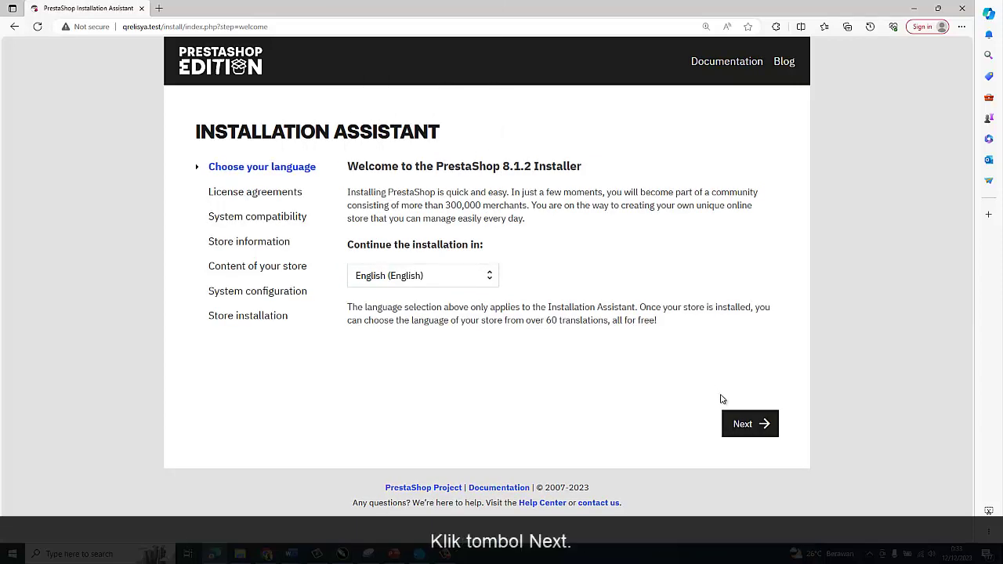
pyautogui.click(745, 424)
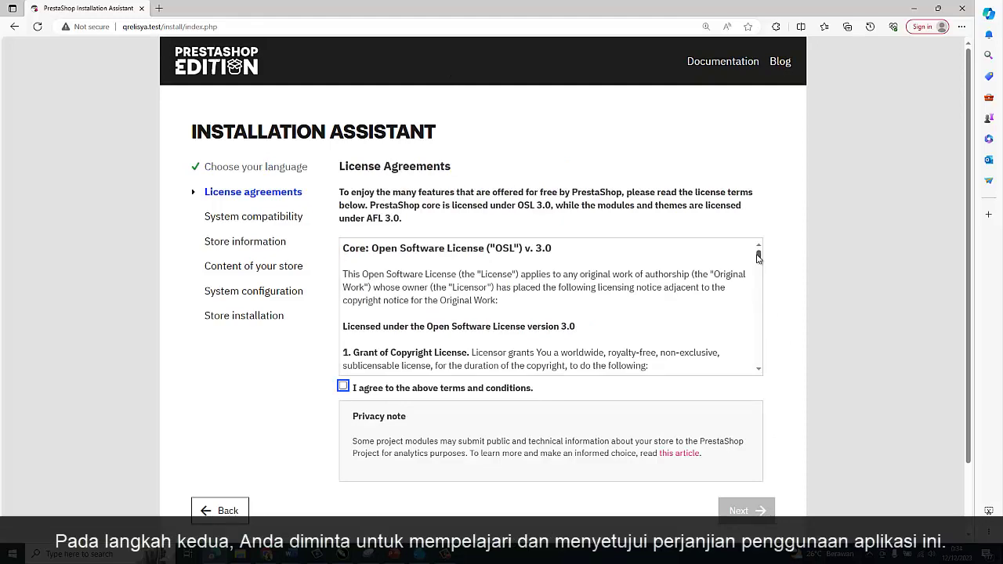
# Step: Accept the PrestaShop license terms and continue to the Store information step
pyautogui.moveTo(758, 257); pyautogui.dragTo(758, 372)
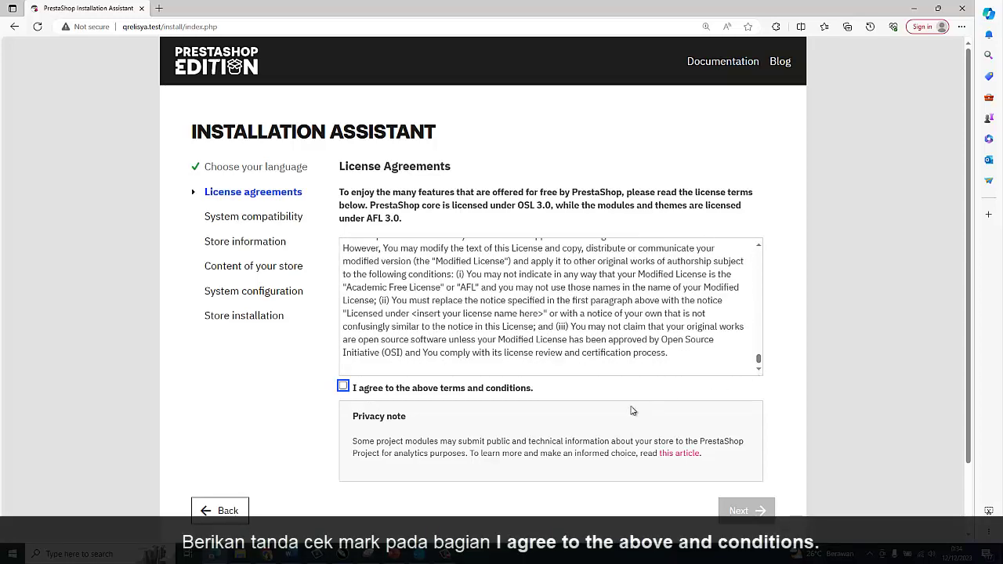
pyautogui.click(344, 388)
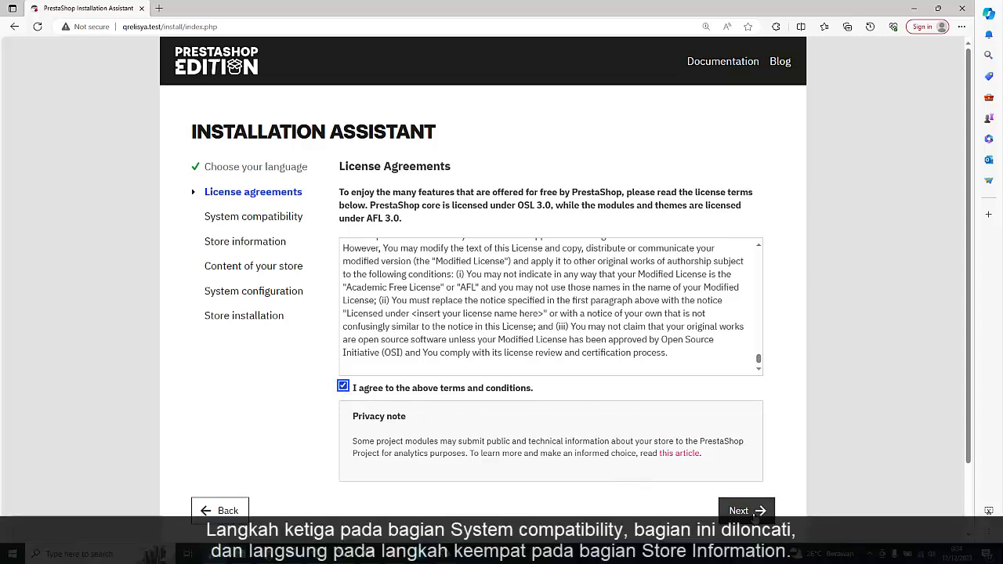
pyautogui.click(754, 511)
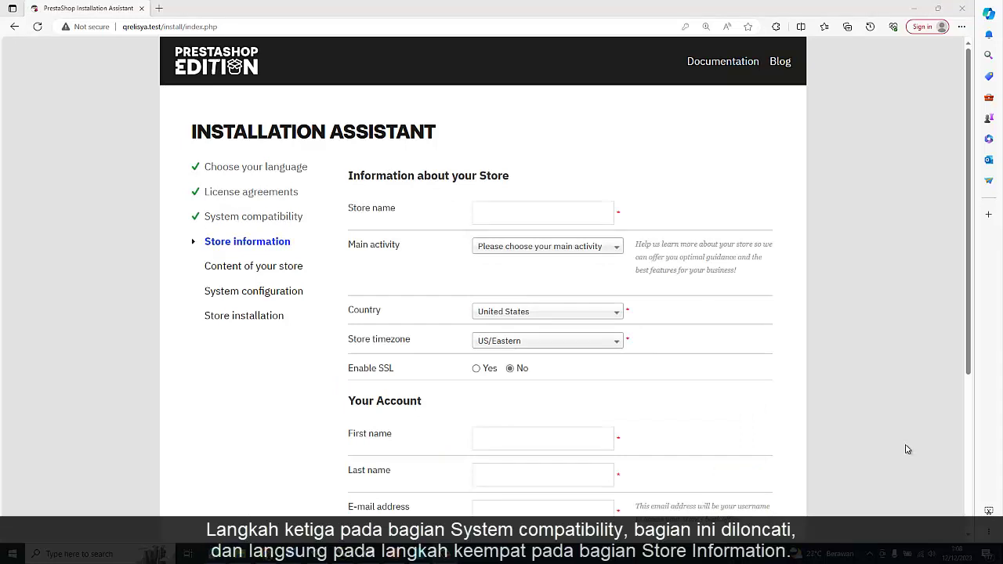
# Step: Set the store name QRELISYA, main activity Fashion and Accessories, and country Indonesia
pyautogui.hotkey('ctrl', '+')
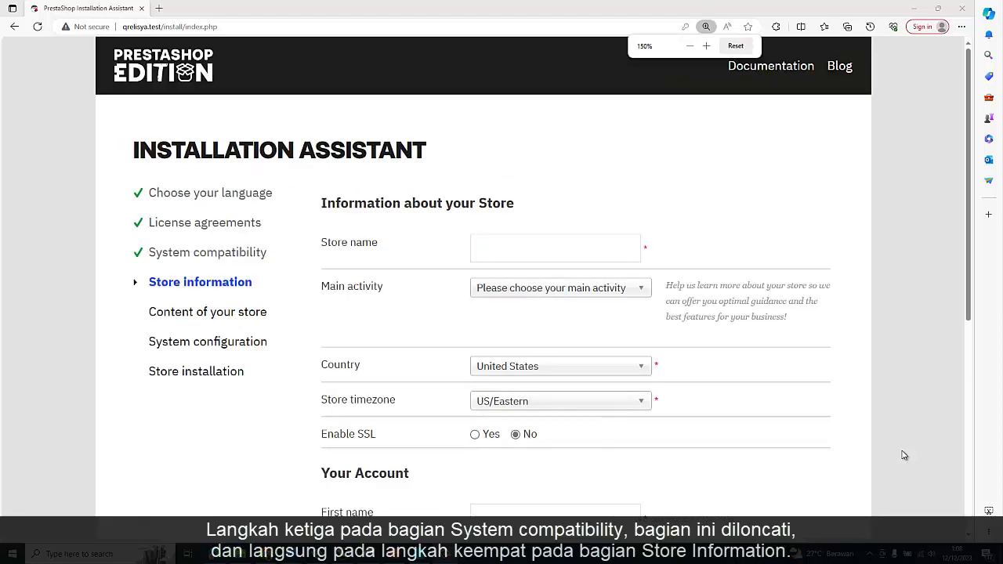
pyautogui.click(564, 247)
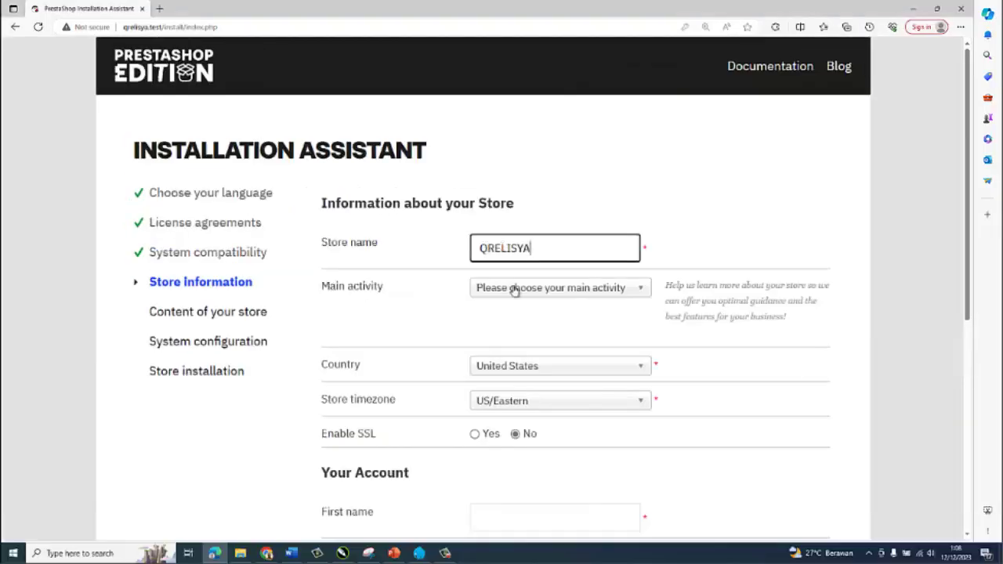
pyautogui.click(519, 290)
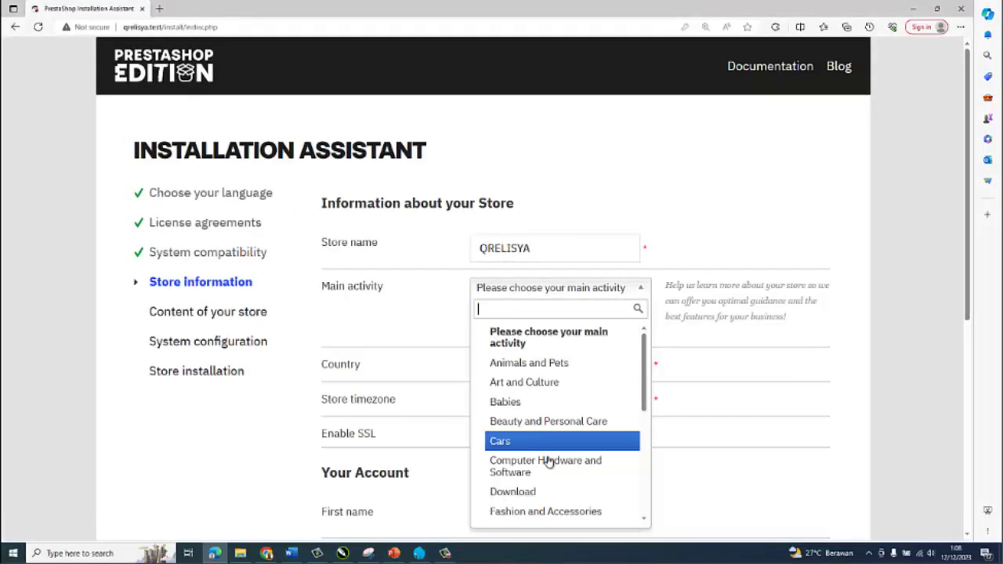
pyautogui.scroll(-1, 552, 493)
pyautogui.click(560, 501)
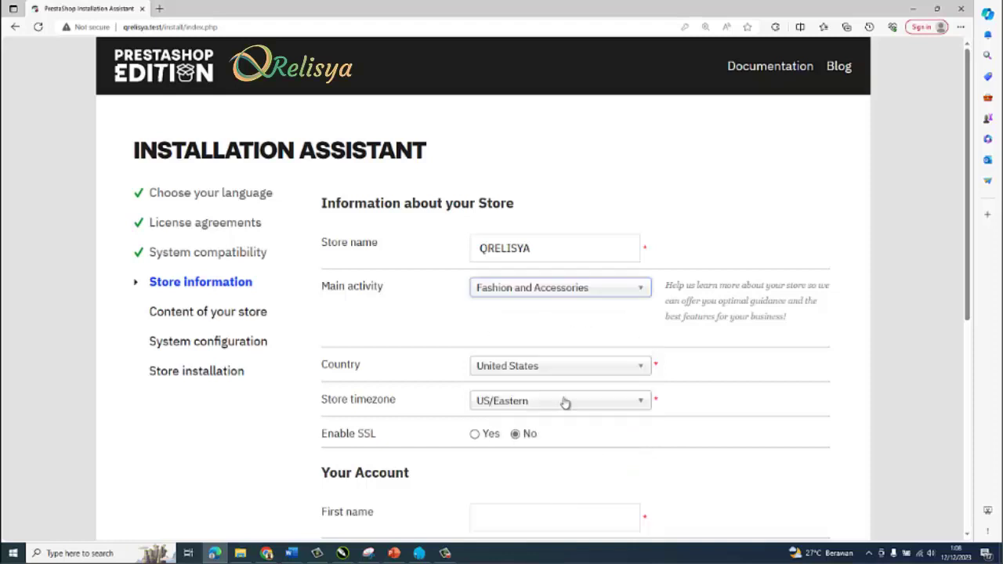
pyautogui.click(565, 368)
pyautogui.write('IN')
pyautogui.click(544, 410)
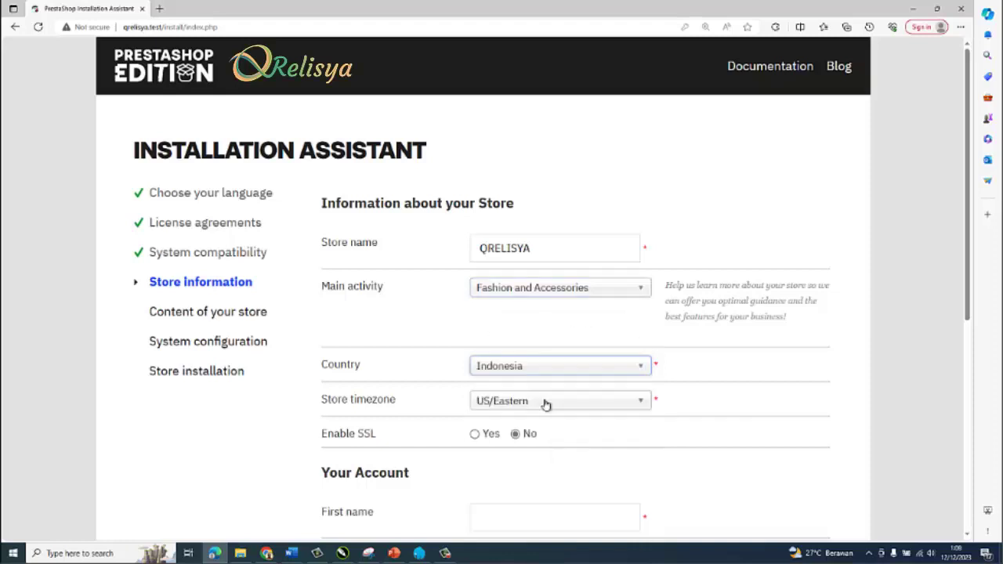
# Step: Fill in the admin account's first name, last name, e-mail and password, then submit
pyautogui.scroll(-3, 562, 511)
pyautogui.click(555, 284)
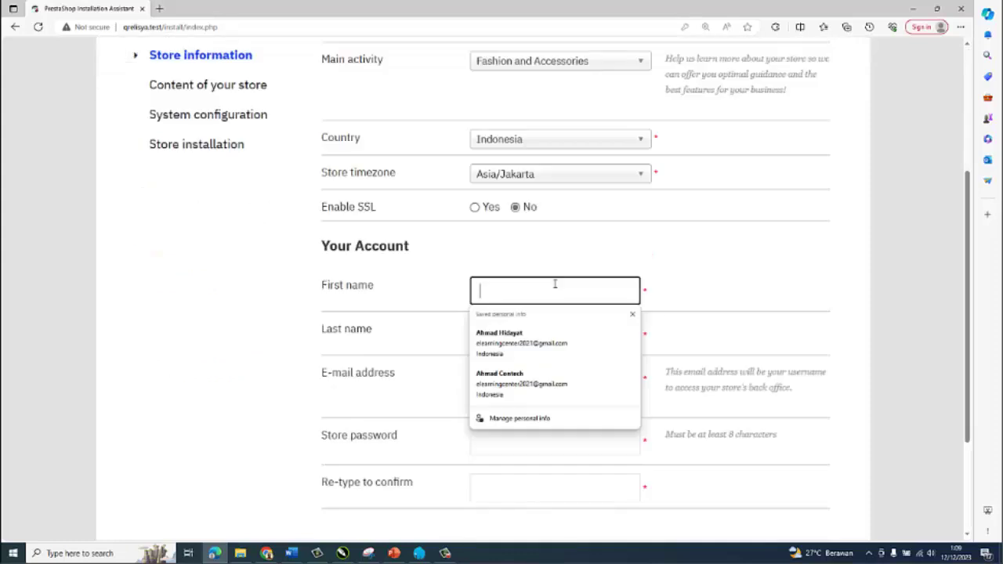
pyautogui.press('Tab')
pyautogui.press('Tab')
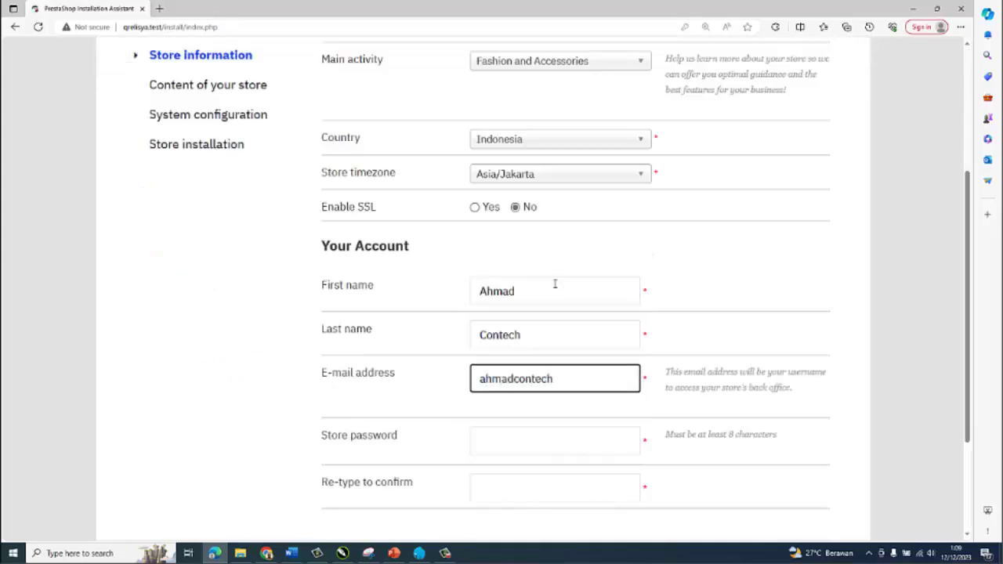
pyautogui.press('Tab')
pyautogui.press('Tab')
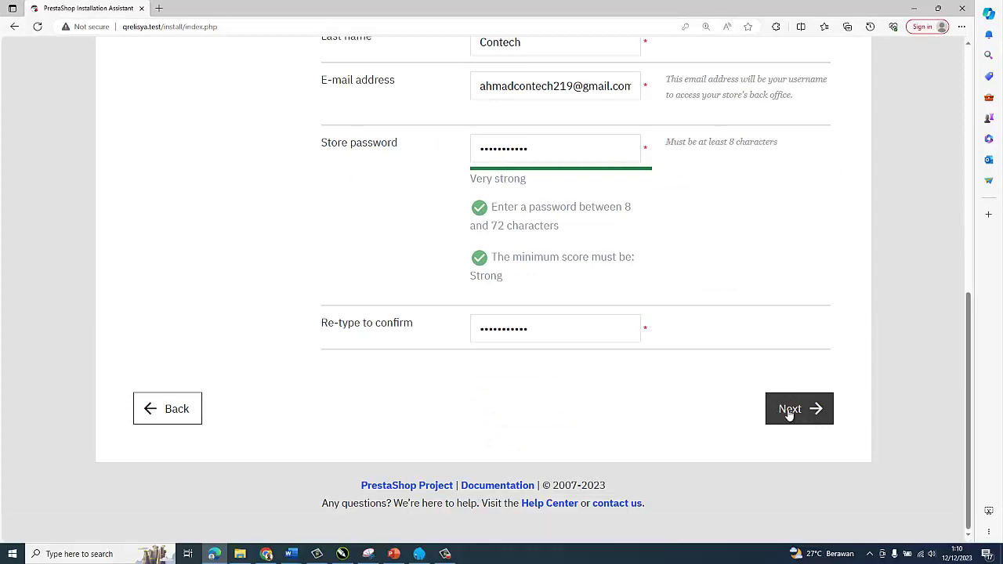
pyautogui.click(786, 413)
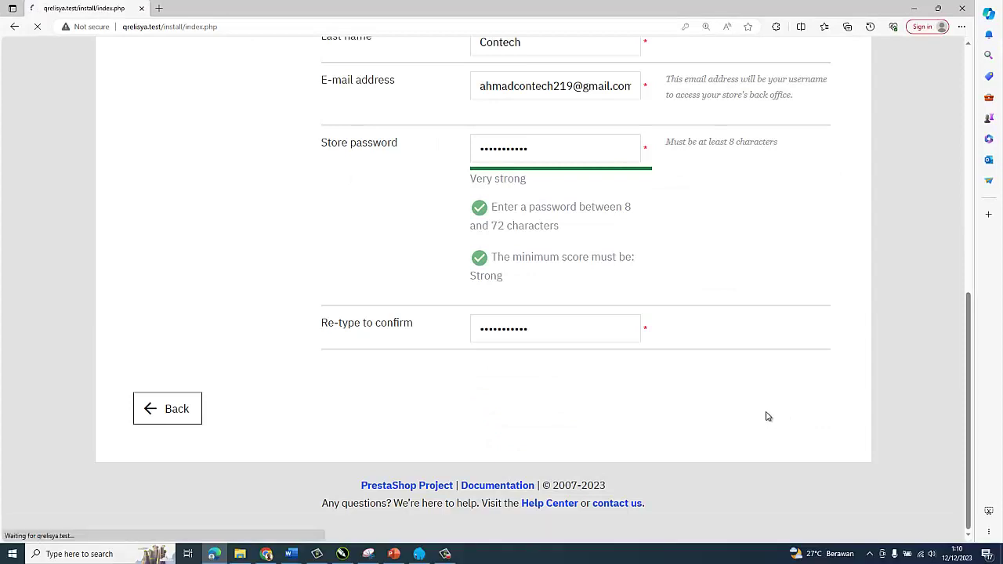